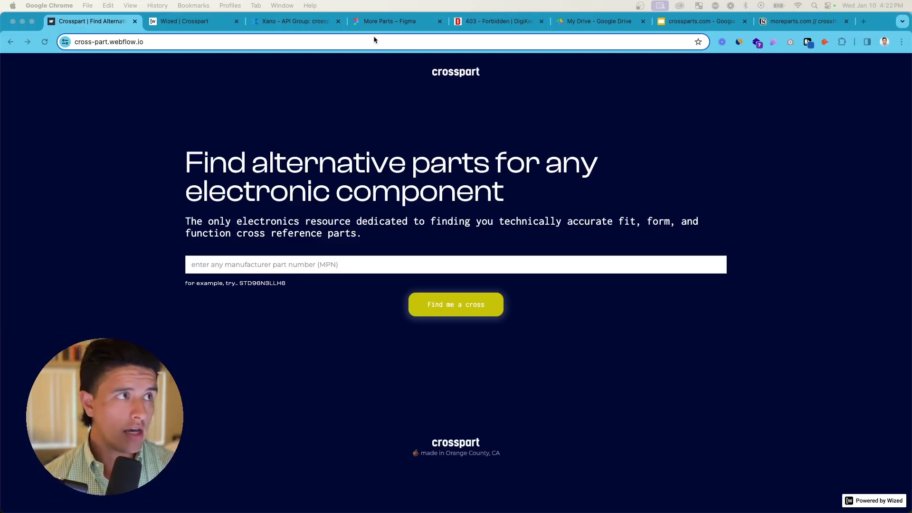
Bring up the More Parts Figma flowchart that scores alternatives and shows the above-threshold top picks
left_click(376, 22)
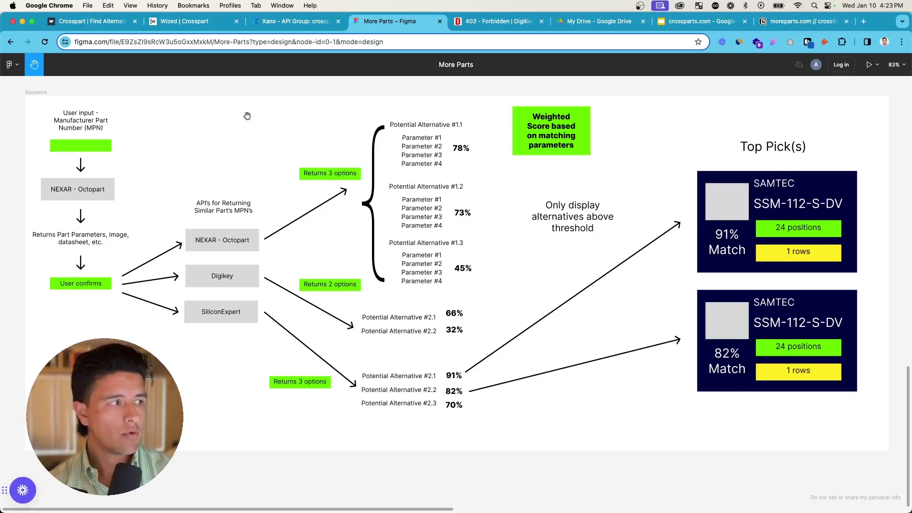
Return to the Crosspart landing page and highlight its logo, heading and subtitle text
left_click(91, 21)
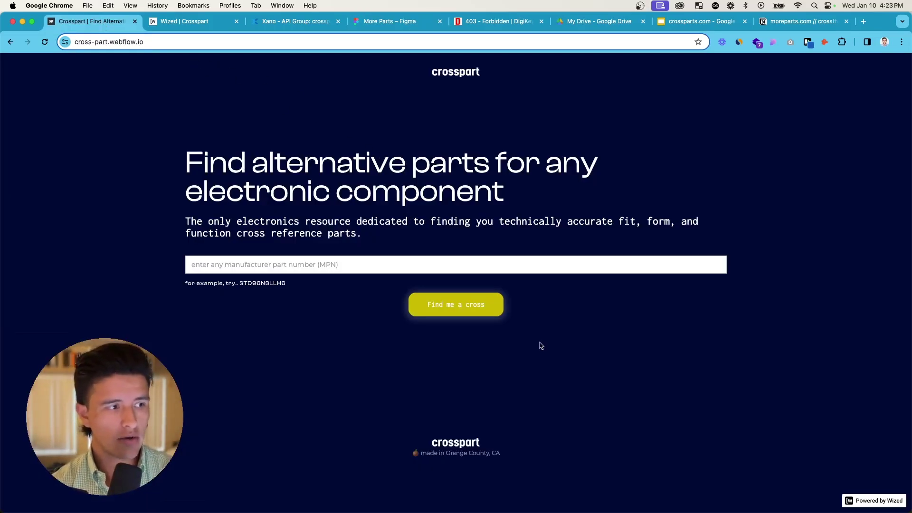
left_click_drag(512, 240, 325, 108)
left_click(325, 108)
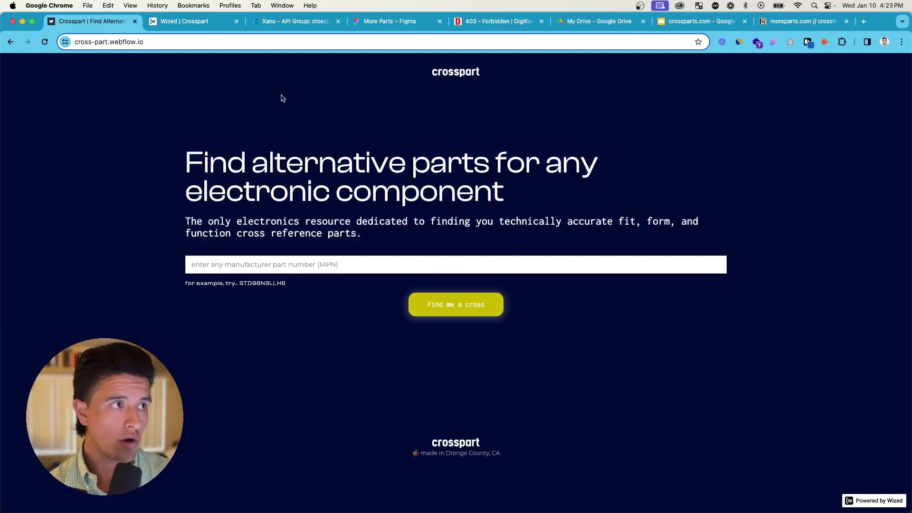
left_click_drag(285, 91, 421, 192)
left_click(428, 205)
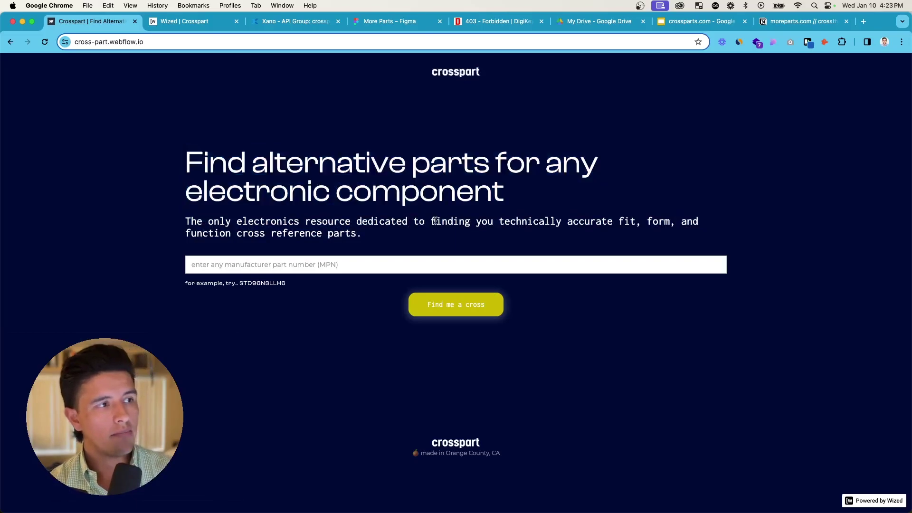
Paste the example MPN STD96N3LLH6 into the part number field and run 'Find me a cross'
left_click(368, 269)
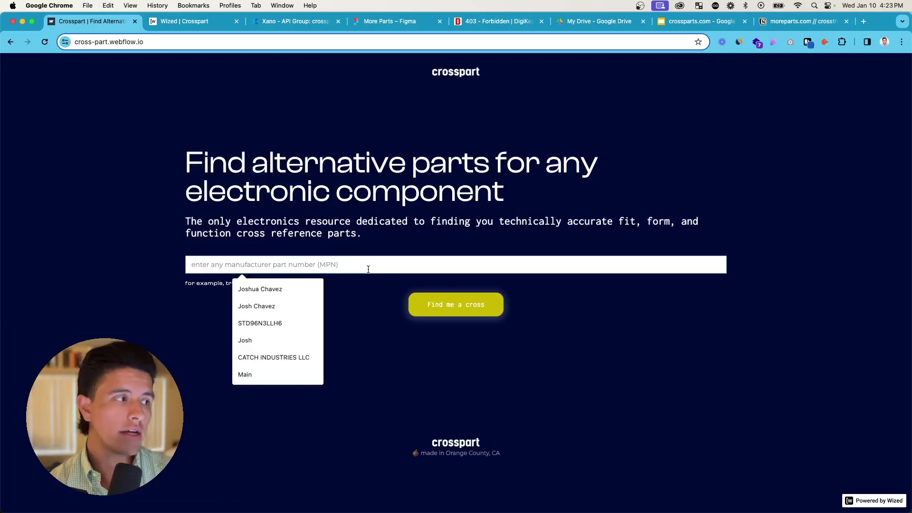
left_click(404, 340)
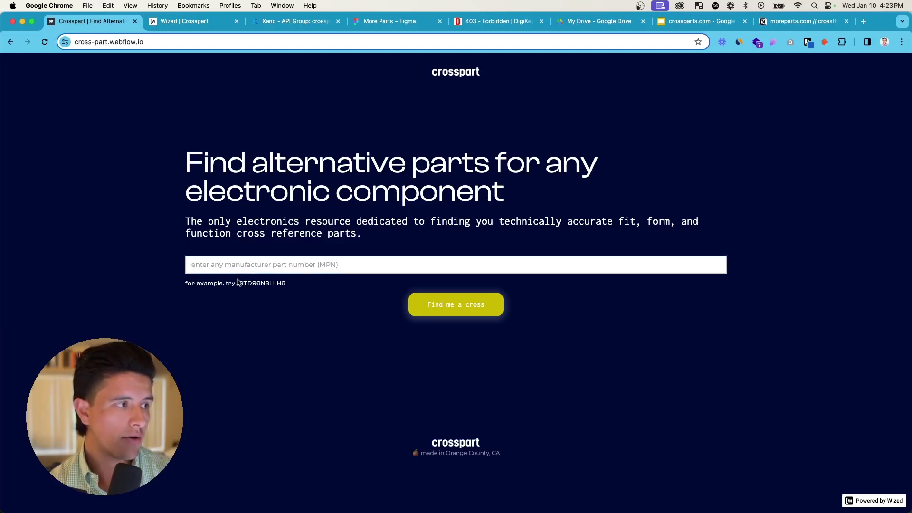
left_click_drag(239, 283, 286, 286)
key("super+c")
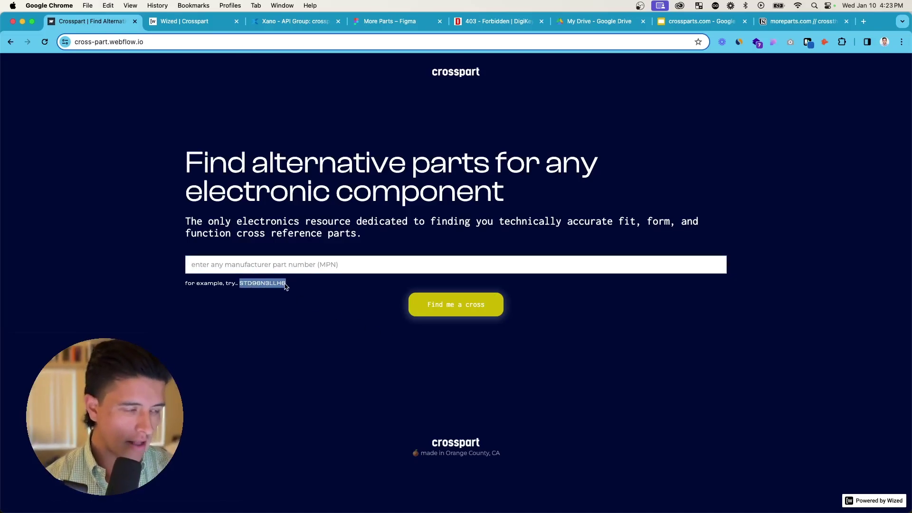
left_click(264, 263)
key("super+v")
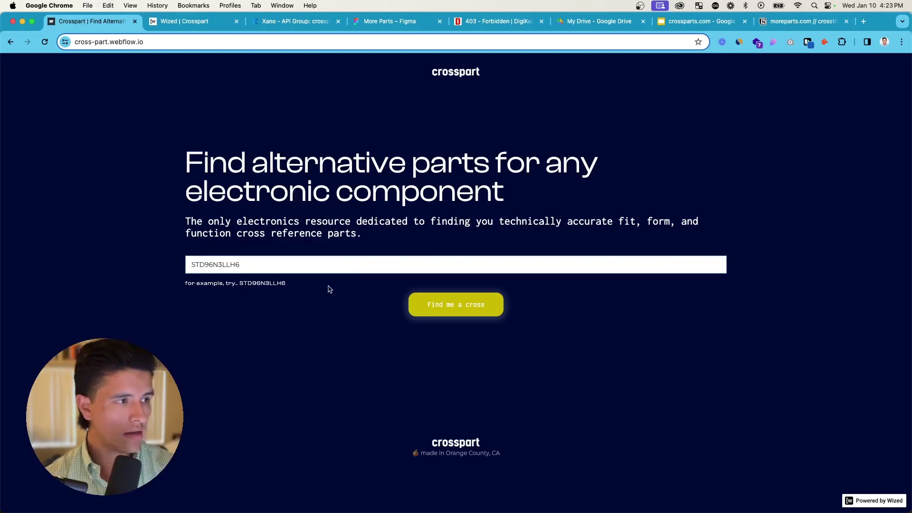
left_click(464, 310)
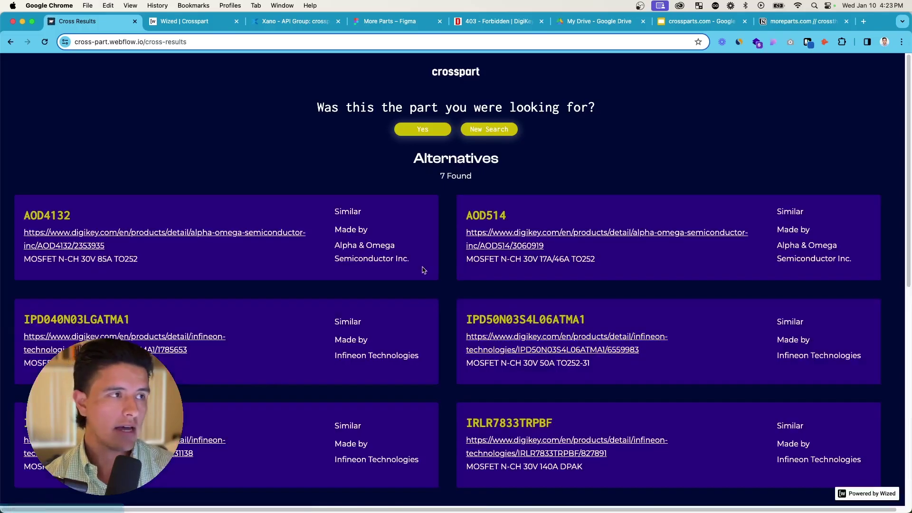
Scroll through the seven alternatives on Cross Results and keep them open in a second tab
scroll(301, 214, "down", 1)
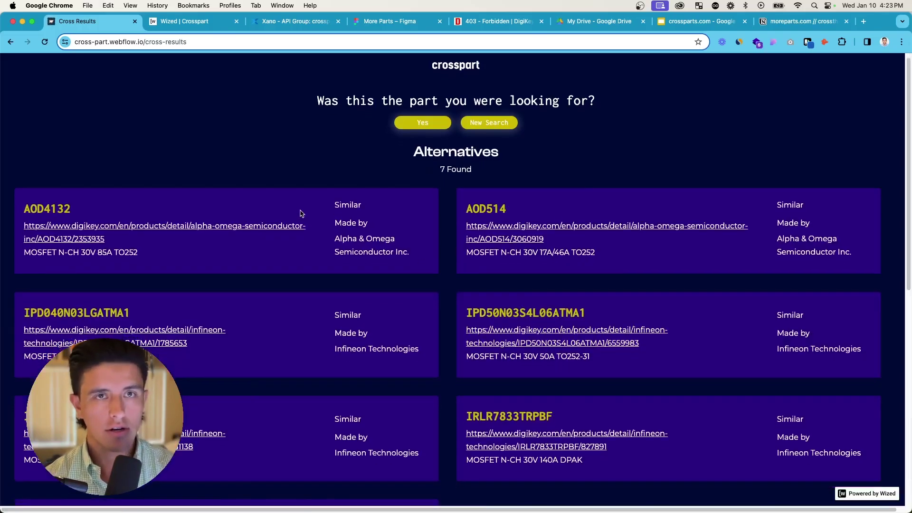
scroll(302, 212, "up", 1)
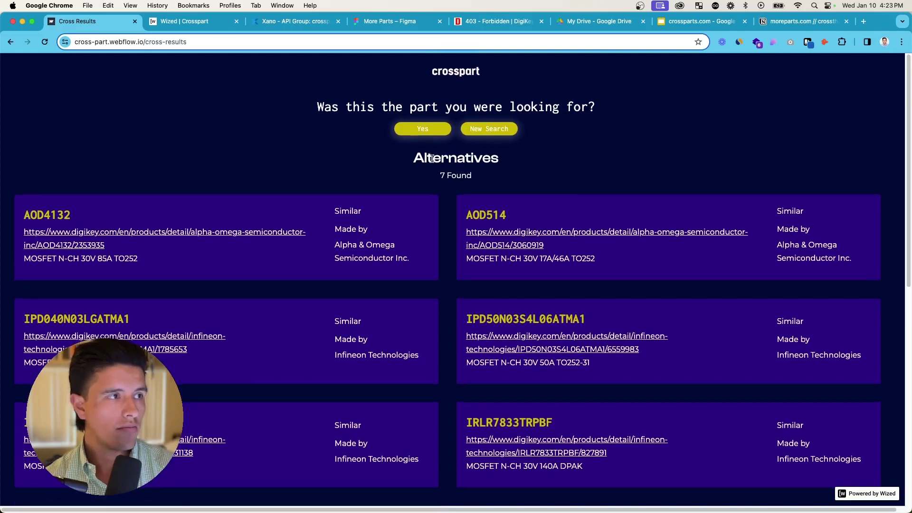
scroll(431, 159, "down", 10)
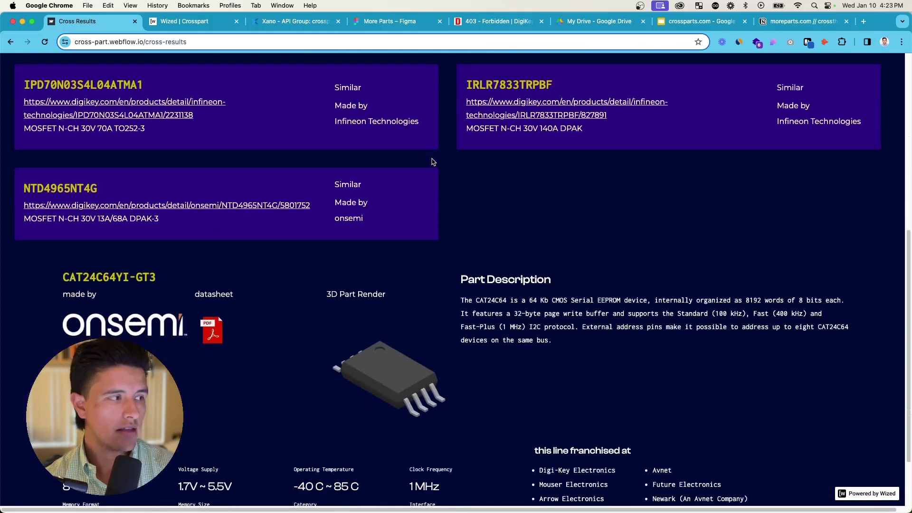
scroll(442, 354, "down", 1)
scroll(485, 341, "down", 1)
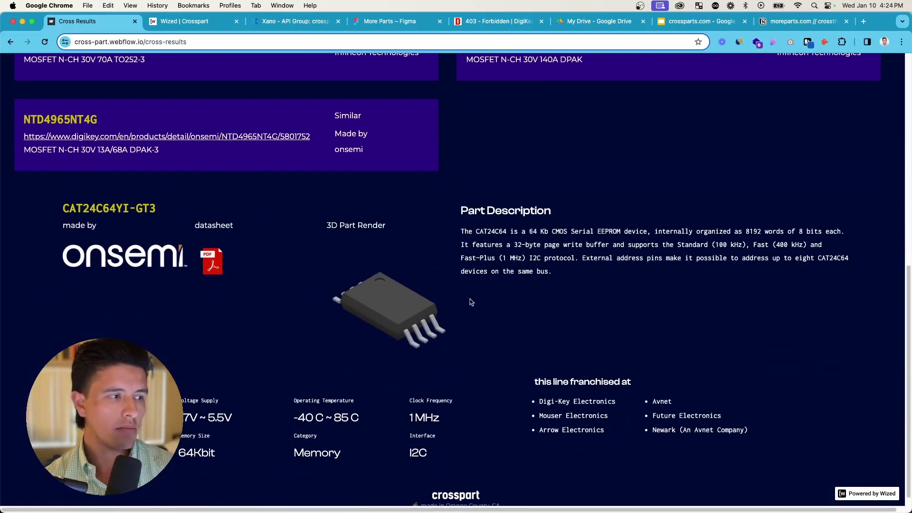
scroll(471, 302, "up", 15)
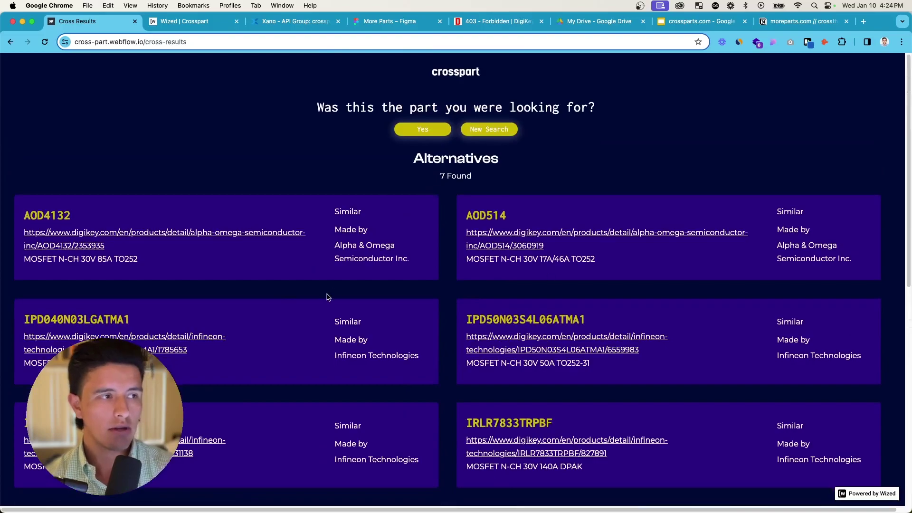
left_click(178, 234, "super")
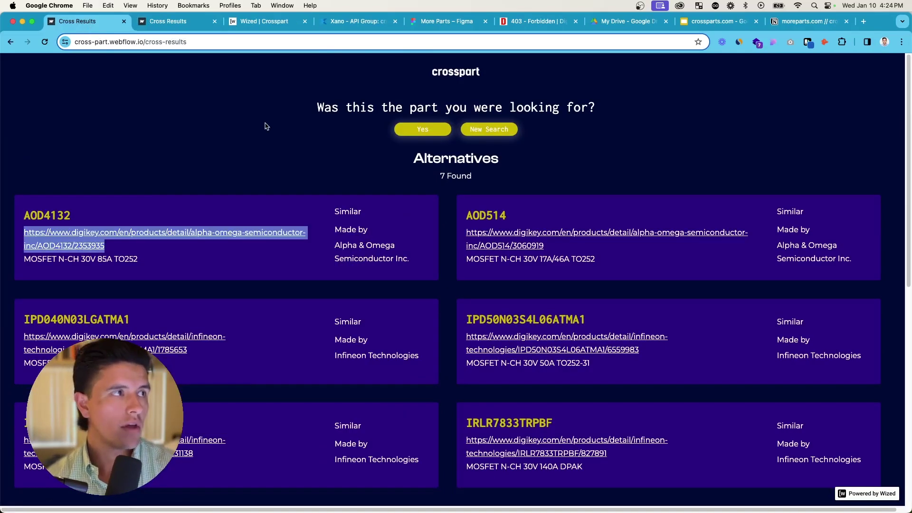
Start a new search with an empty part number field, then switch to the Wized Crosspart project
left_click(489, 129)
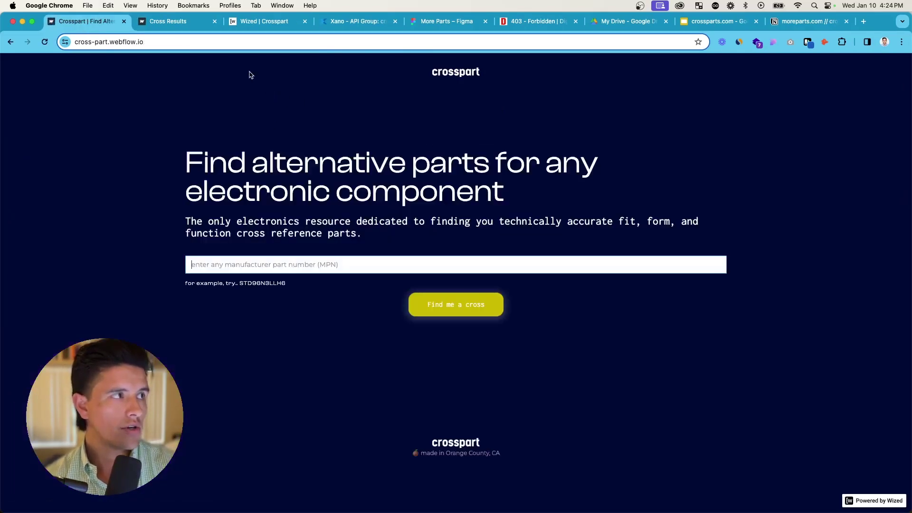
left_click(263, 261)
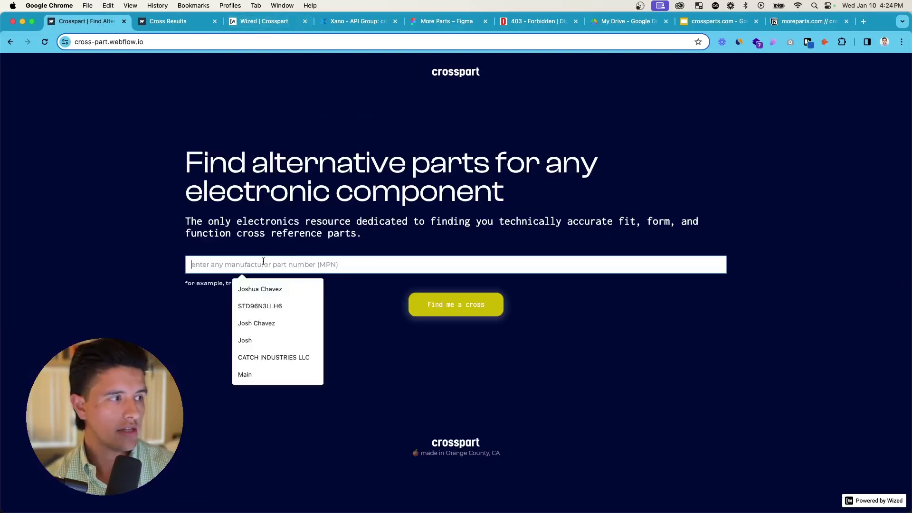
left_click(366, 304)
left_click(228, 22)
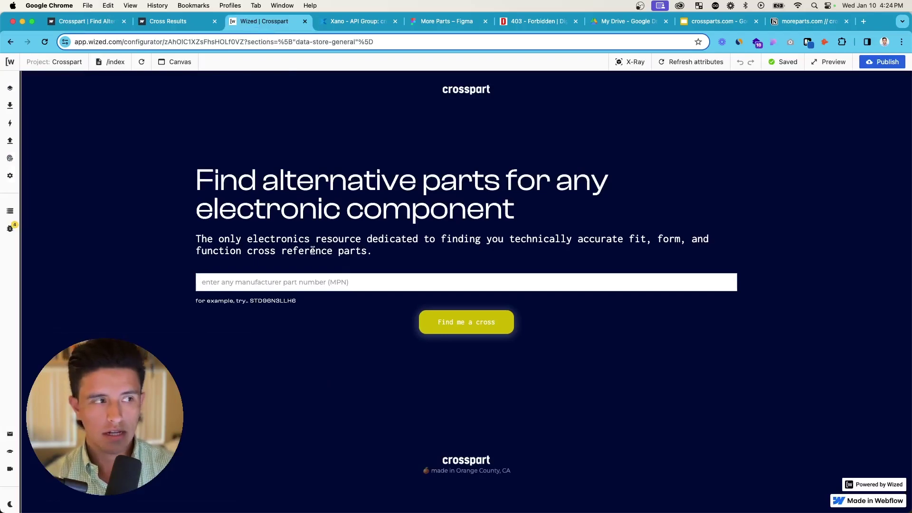
Turn on X-Ray labels and test 'Find me a cross', producing an invalid resource path error
left_click(313, 288)
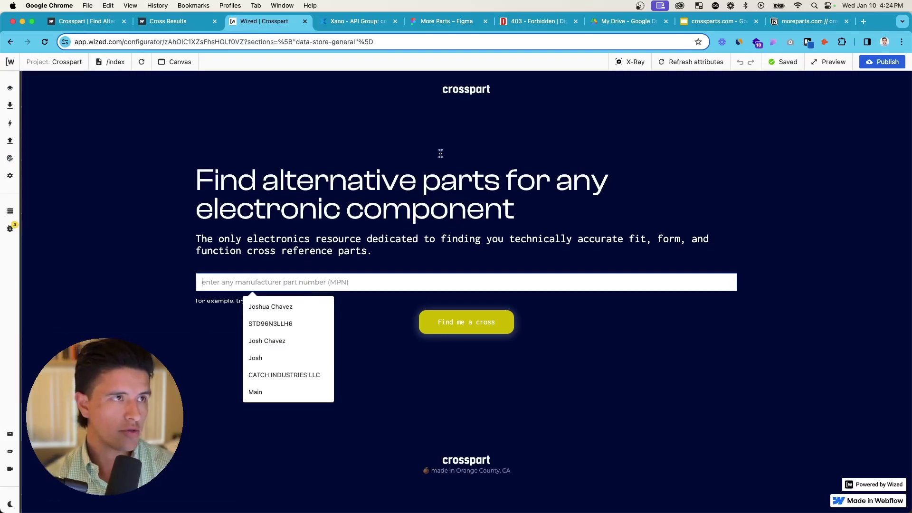
left_click(629, 66)
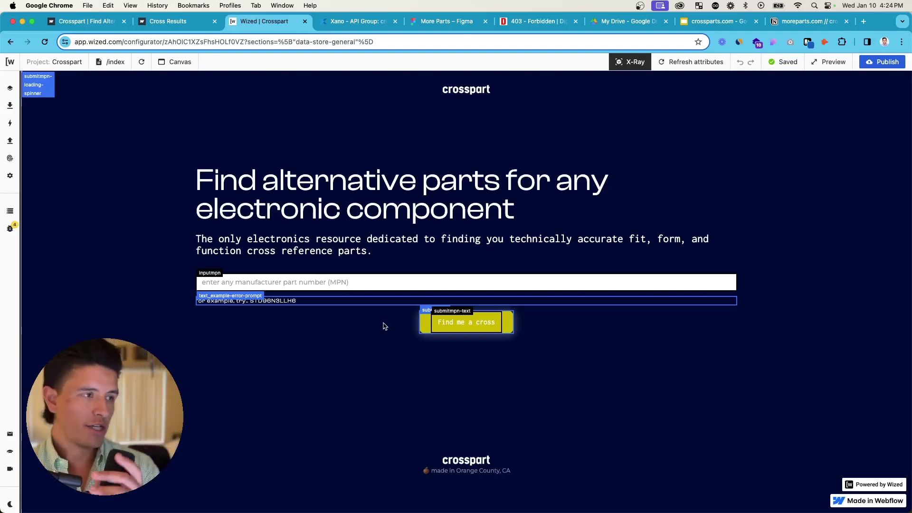
left_click(426, 325)
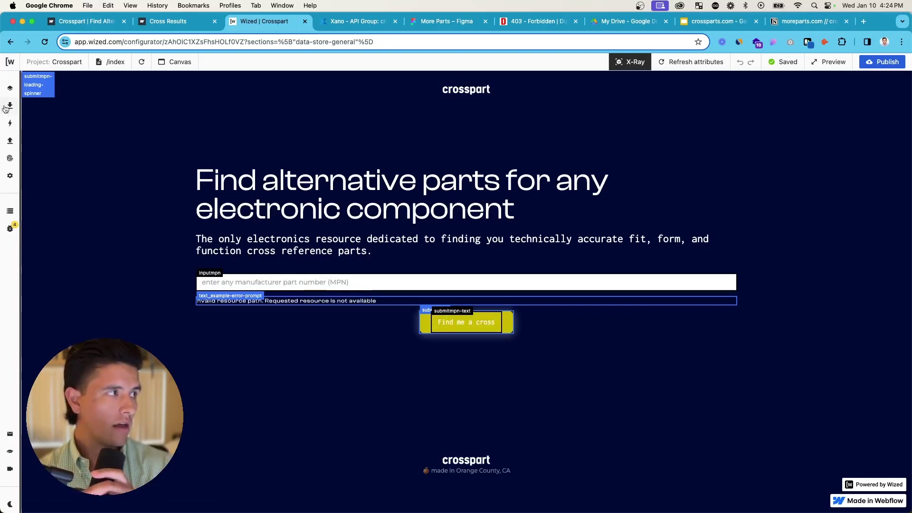
Inspect the Crosspart 2.0 app's Xano base URL under My Apps, then switch to Xano
left_click(10, 89)
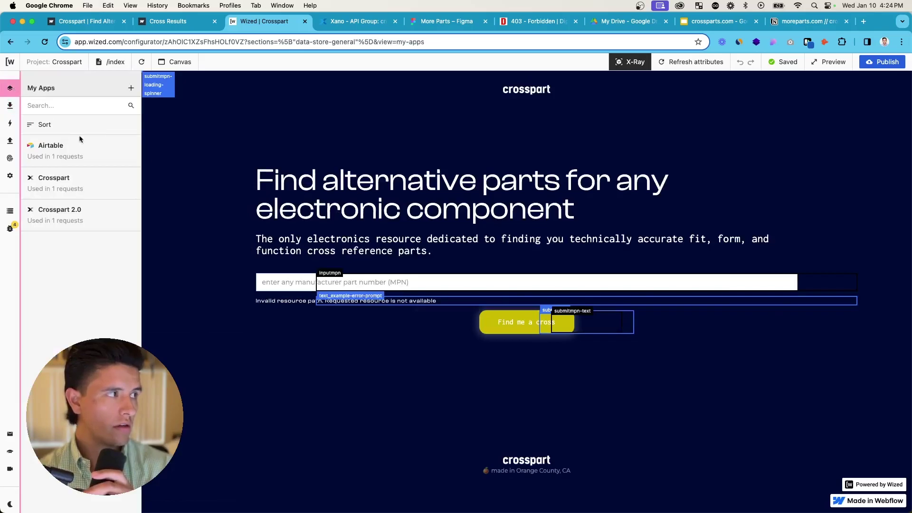
left_click(80, 209)
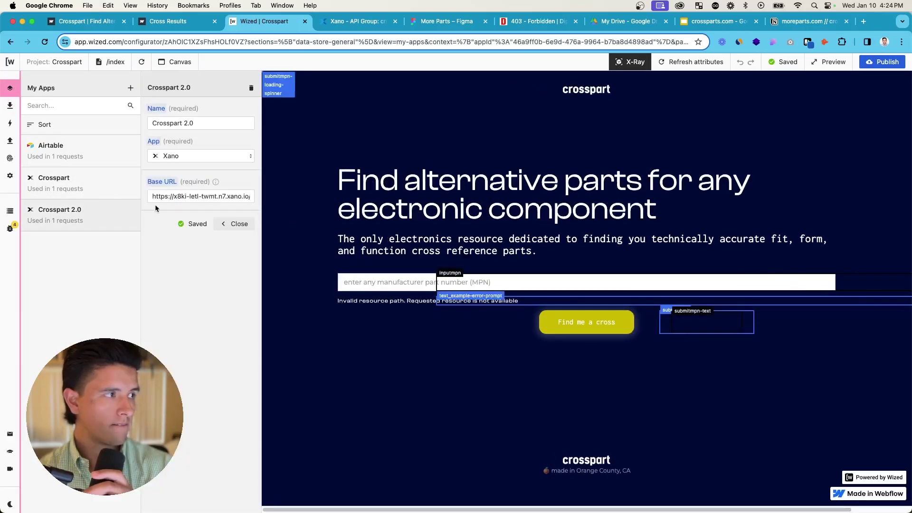
left_click(250, 197)
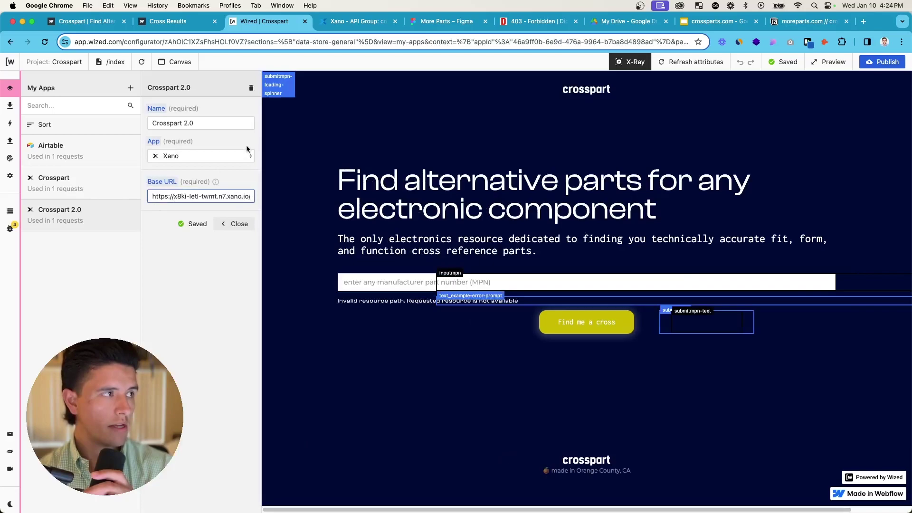
left_click(346, 23)
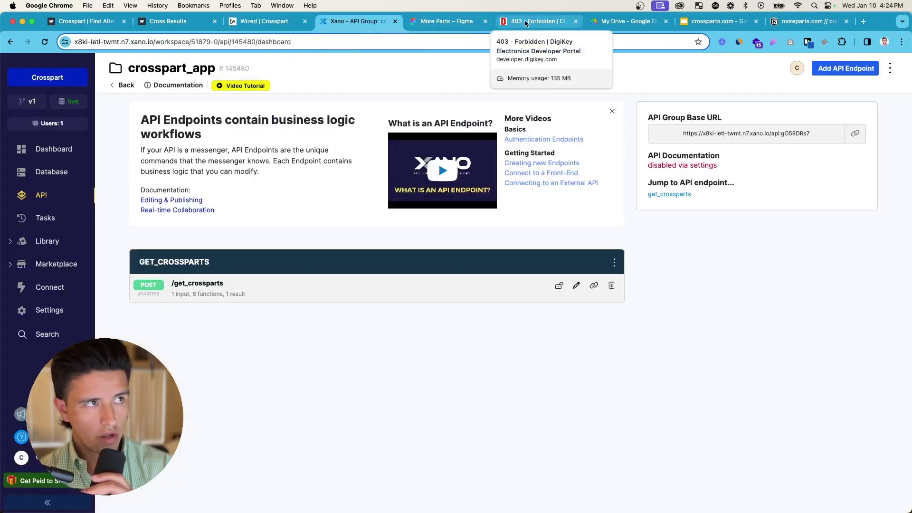
Compare the flow diagram with the get_crossparts endpoint, view the DigiKey developer profile, then return to Wized
left_click(459, 21)
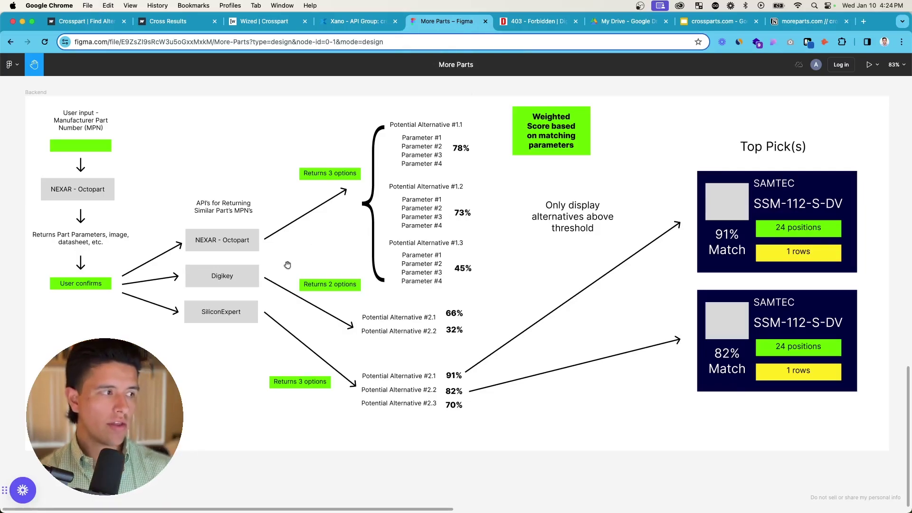
left_click(386, 27)
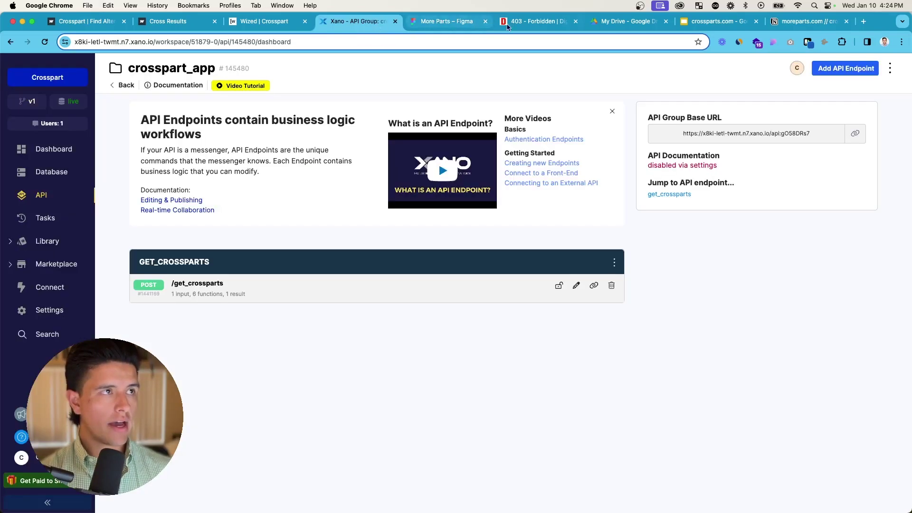
left_click(508, 26)
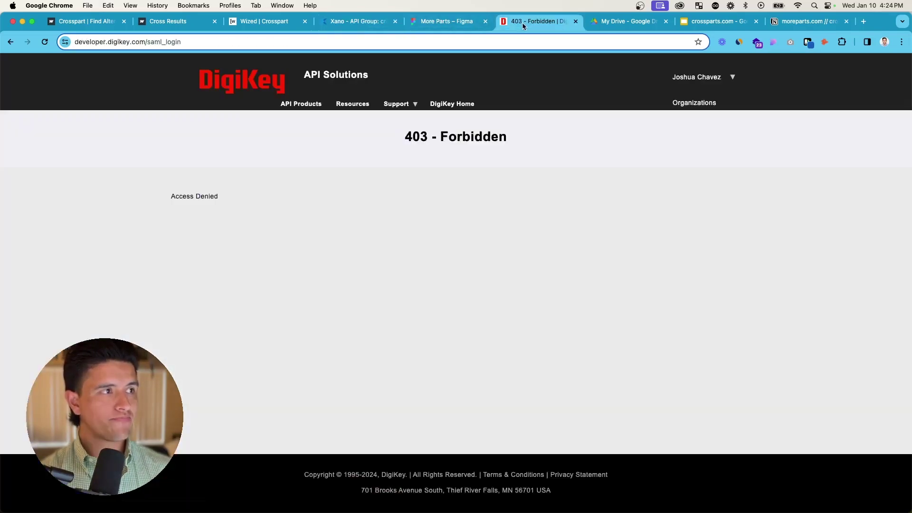
left_click(689, 83)
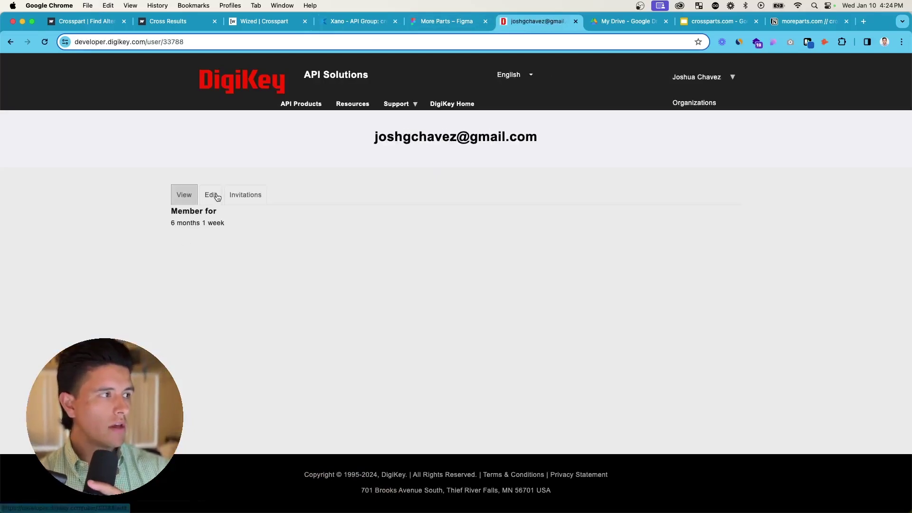
left_click(425, 24)
left_click(358, 21)
left_click(274, 22)
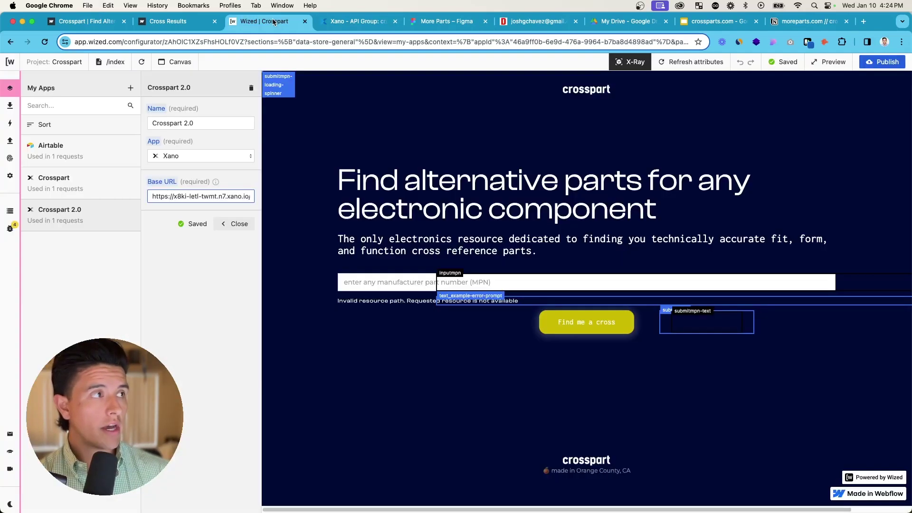
Open crosspart_app's /get_crossparts endpoint, scroll its function stack and select the DigiKey request step
left_click(357, 21)
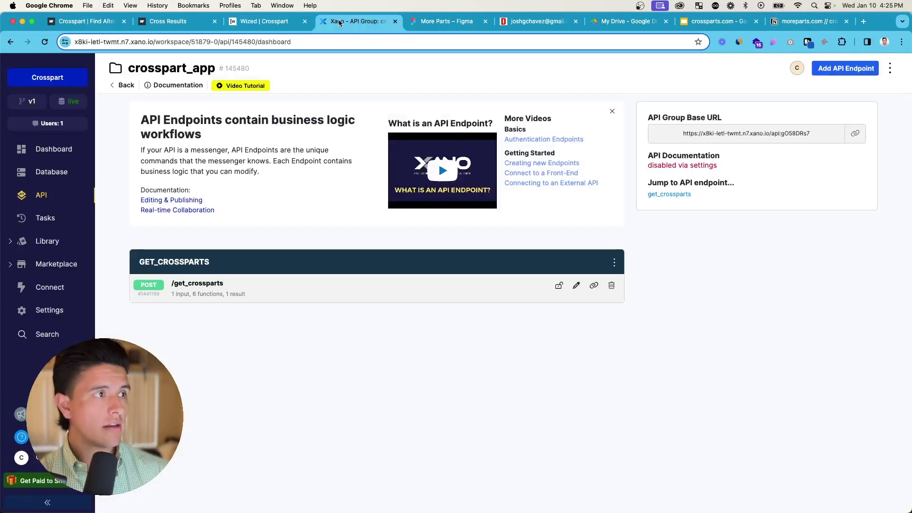
left_click(50, 195)
left_click(205, 335)
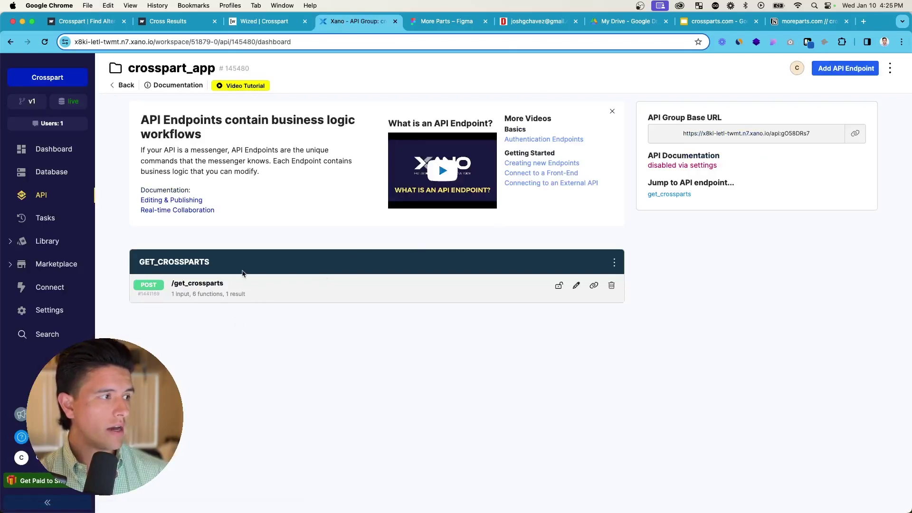
left_click(219, 284)
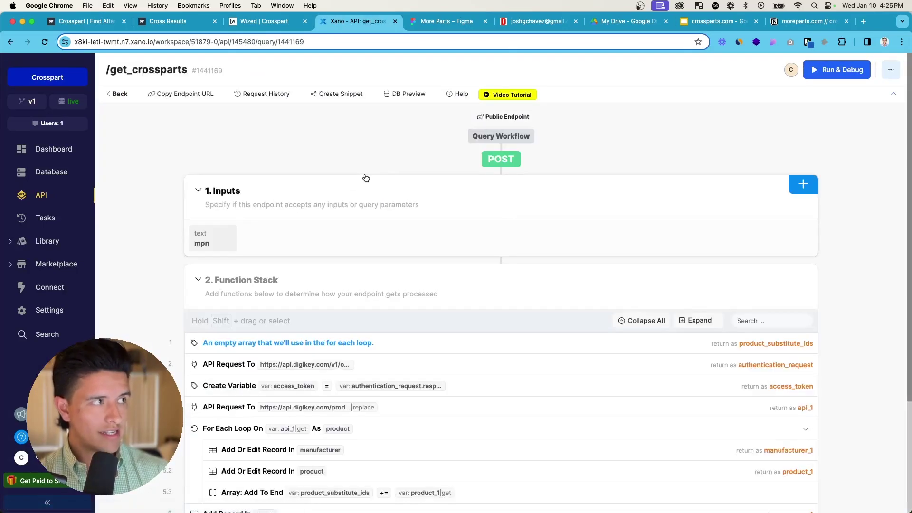
scroll(365, 174, "down", 3)
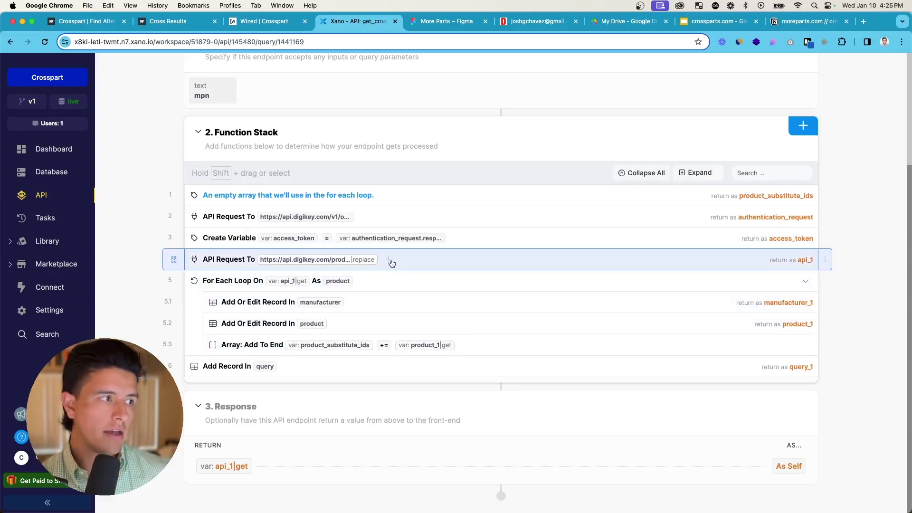
left_click(388, 260)
Inspect the DigiKey request URL's {mpn} placeholder and the replace filter substituting input mpn
left_click(638, 230)
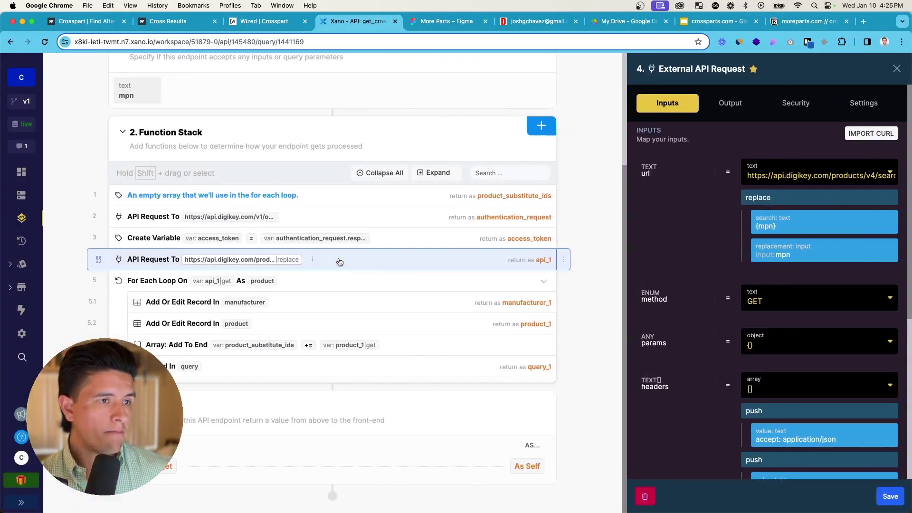
left_click_drag(814, 176, 893, 175)
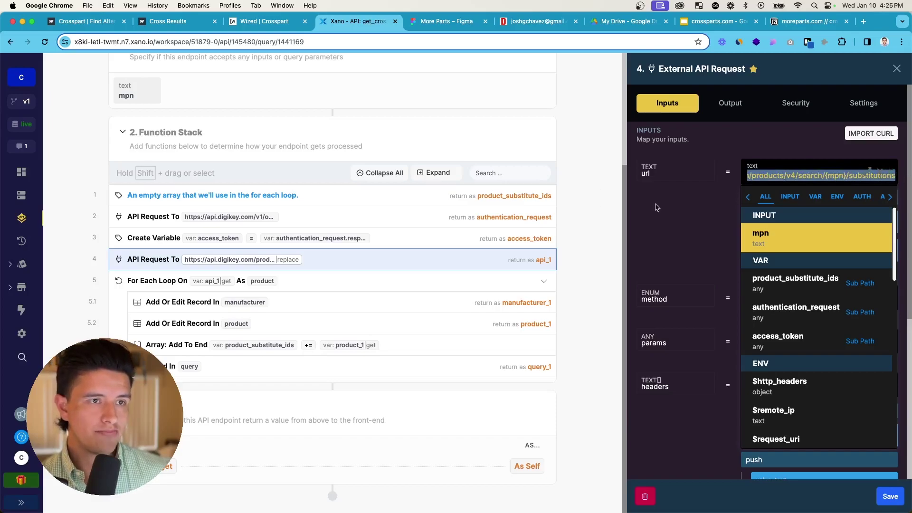
left_click(773, 181)
double_click(837, 175)
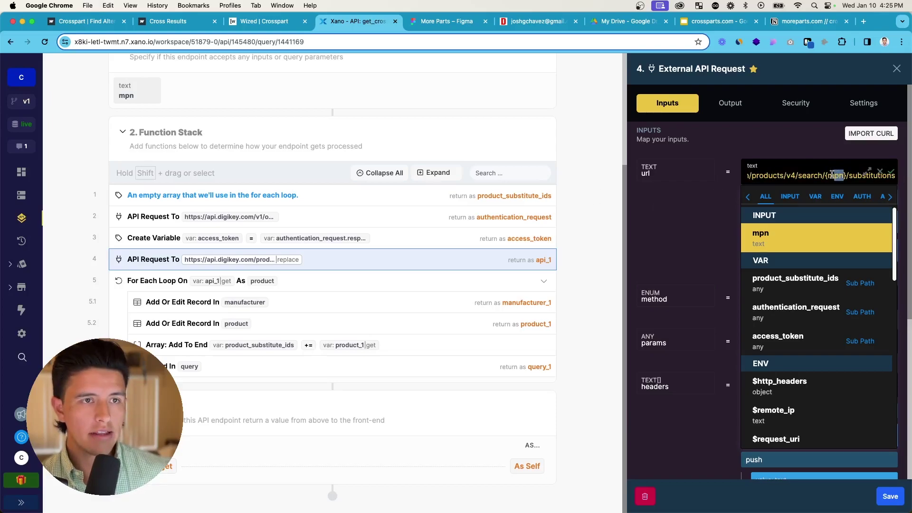
left_click(654, 217)
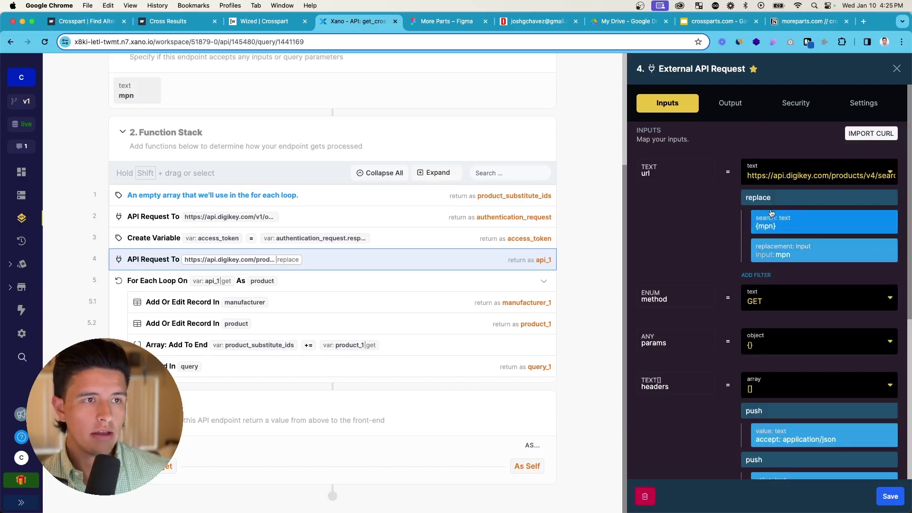
Review the request headers and open the For Each loop over api_1's ProductSubstitutes
scroll(798, 254, "down", 1)
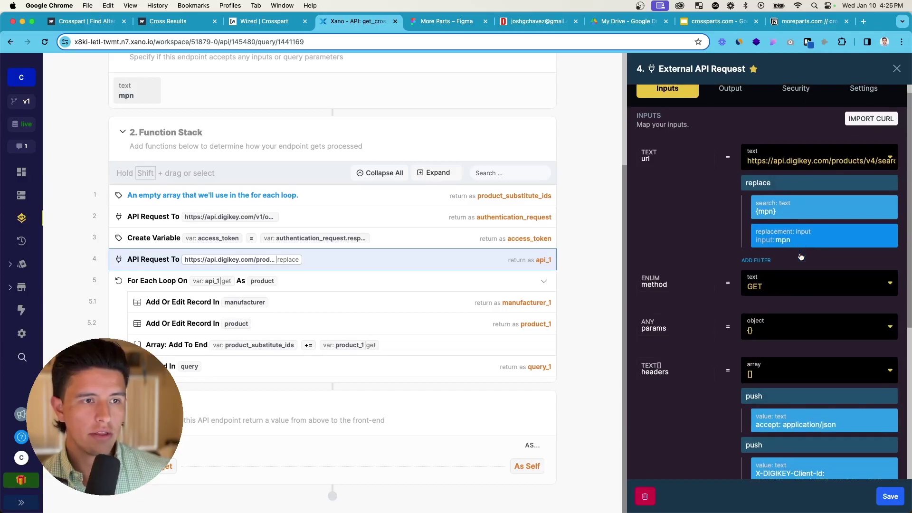
scroll(799, 240, "down", 3)
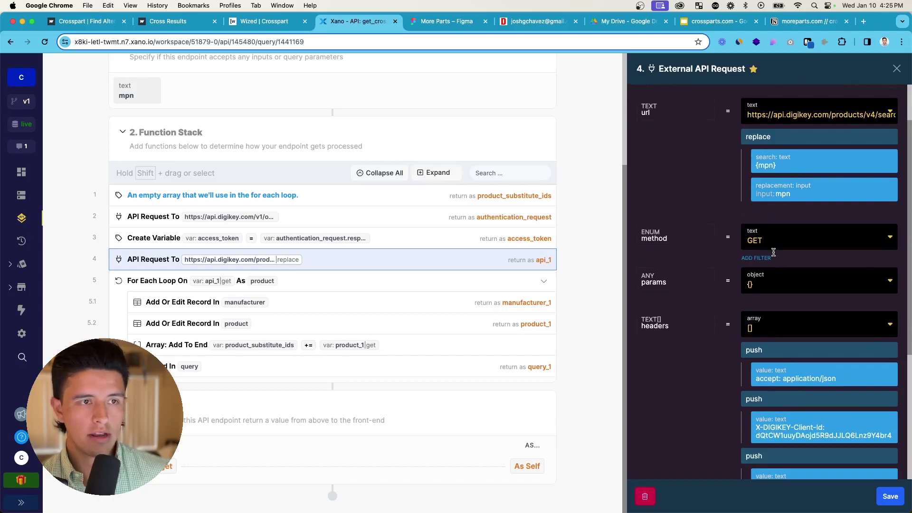
scroll(801, 237, "down", 9)
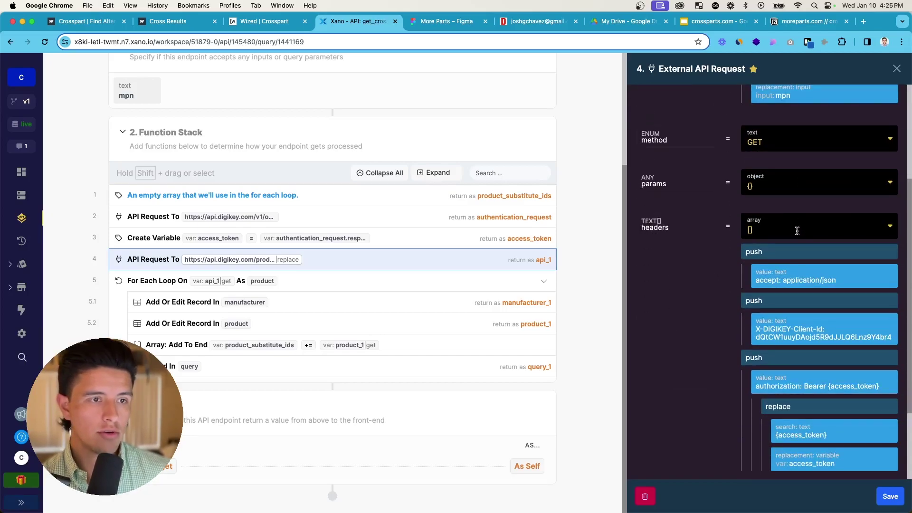
scroll(717, 240, "down", 4)
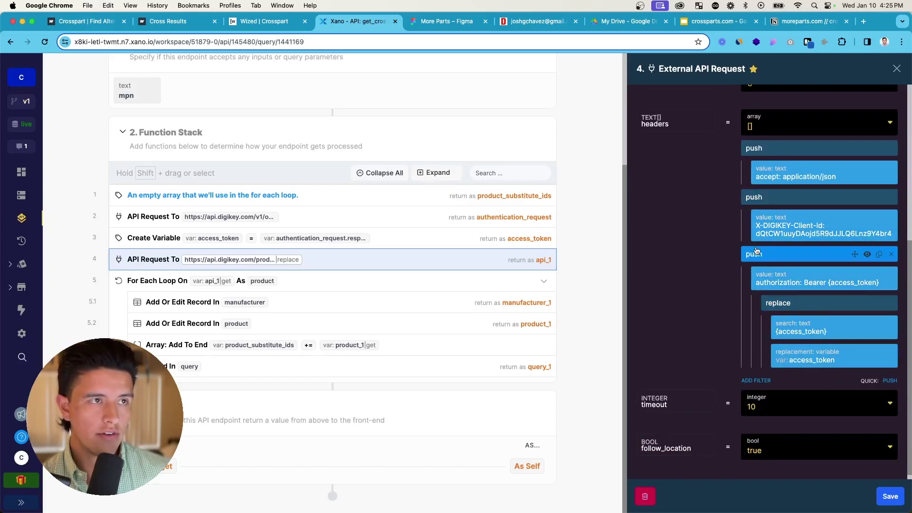
scroll(727, 259, "down", 1)
left_click(499, 286)
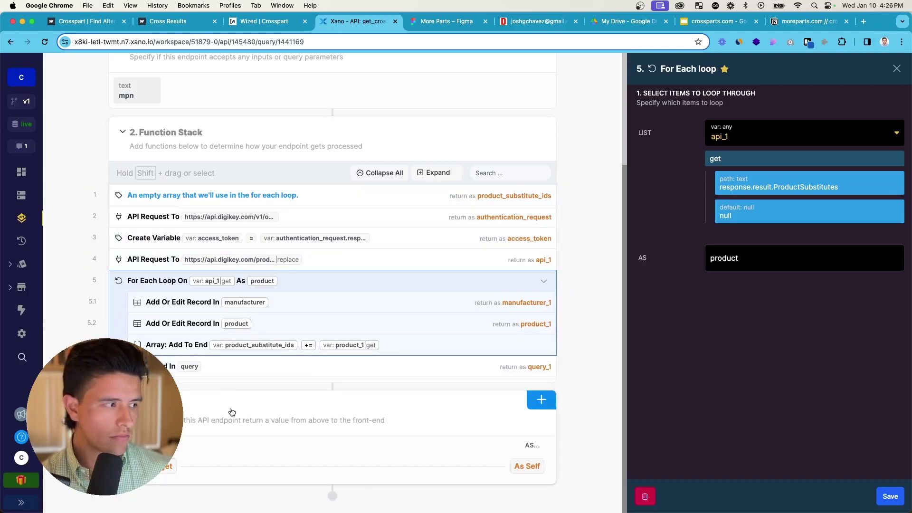
Collapse the /get_crossparts Function Stack and go back to Wized's Crosspart 2.0 app settings
scroll(230, 413, "up", 2)
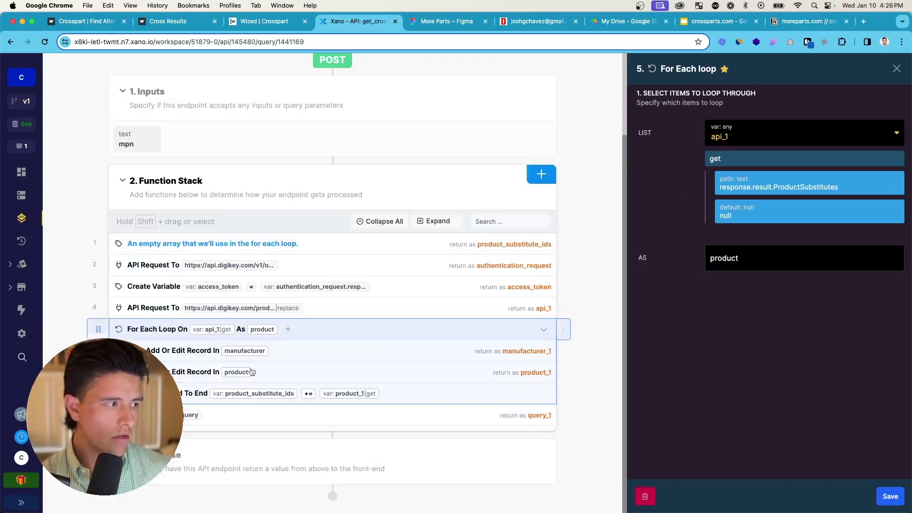
left_click(281, 179)
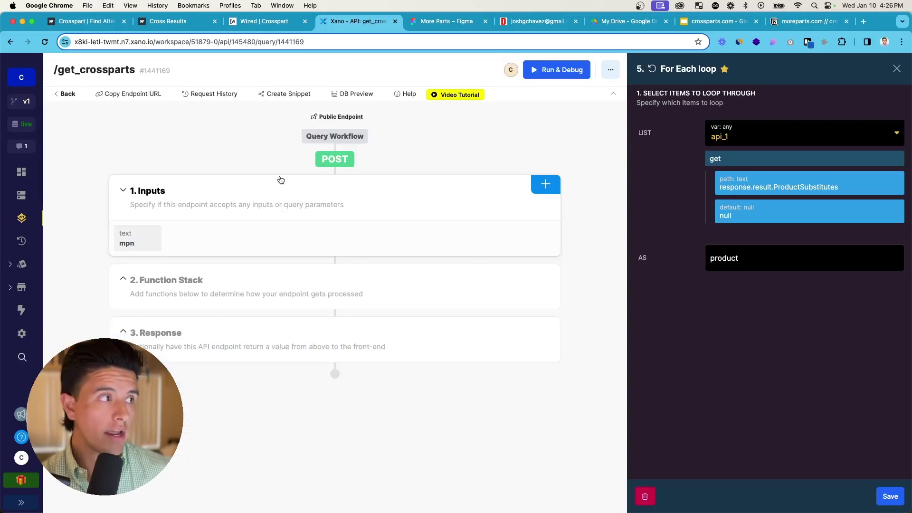
left_click(259, 22)
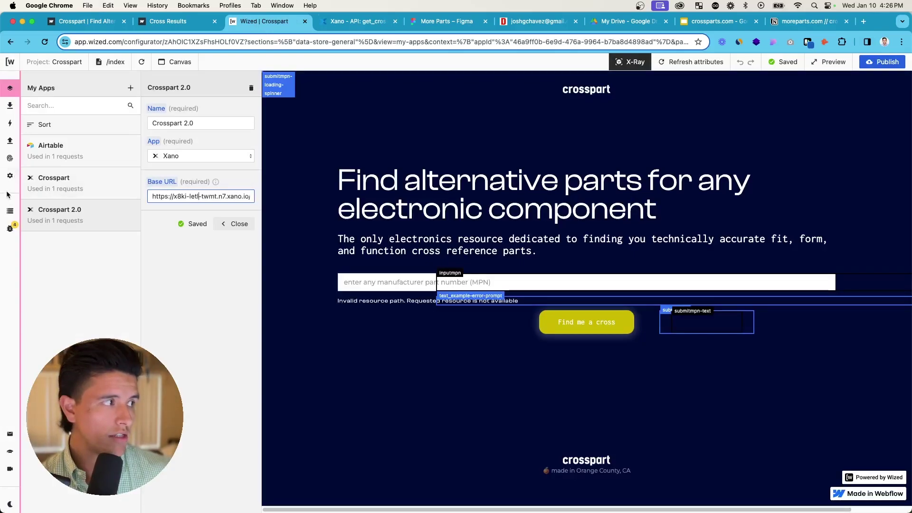
Inspect the v.i variable, X-Ray element labels, Data In requests and My Apps, then hide labels
left_click(6, 208)
left_click(45, 177)
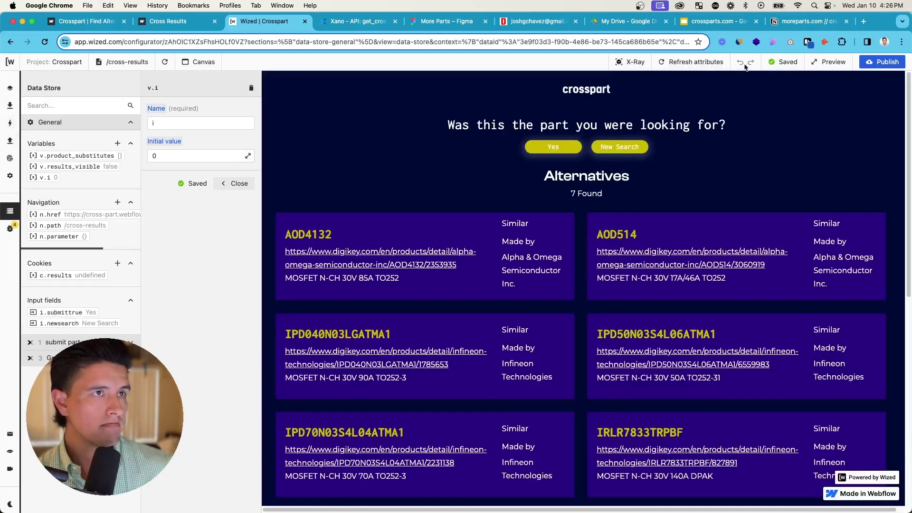
left_click(636, 64)
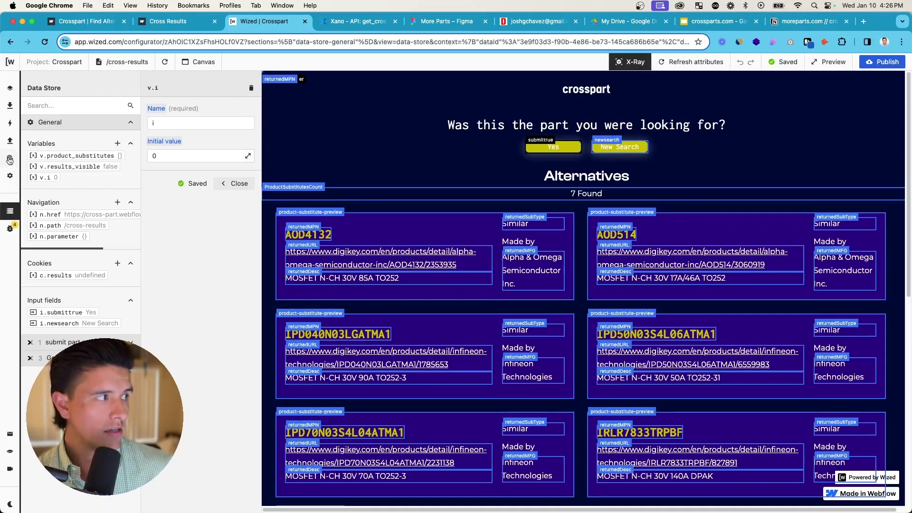
left_click(10, 123)
left_click(10, 106)
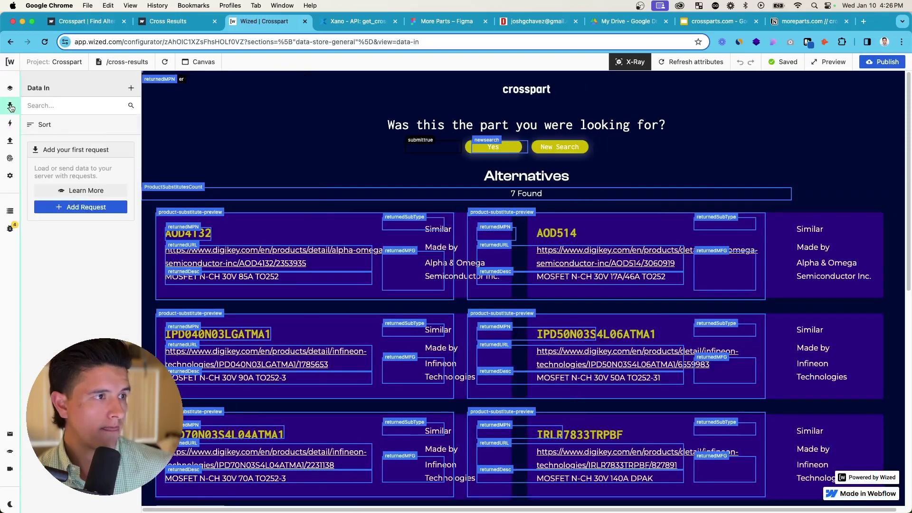
left_click(9, 89)
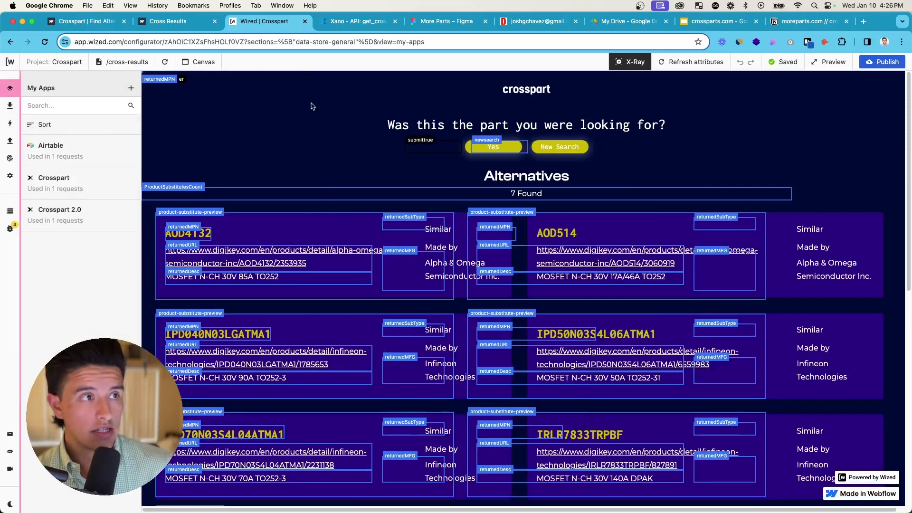
left_click(641, 66)
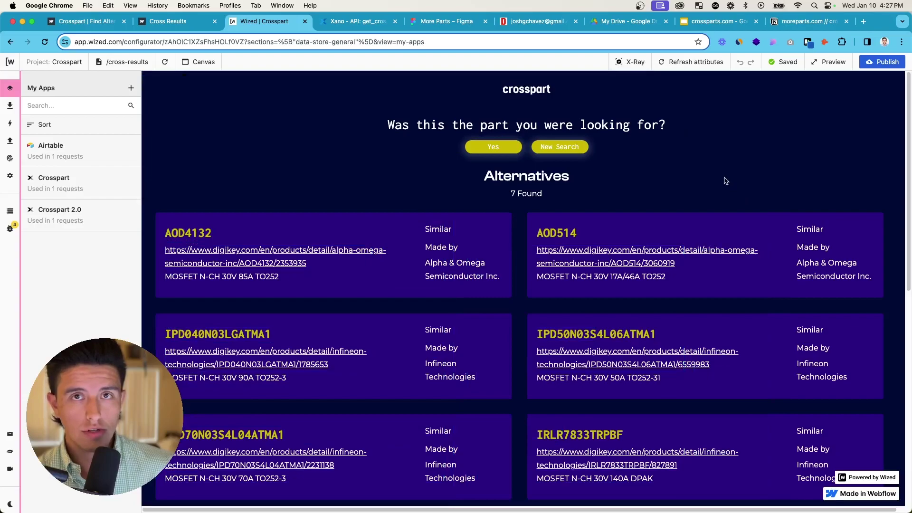
left_click(4, 87)
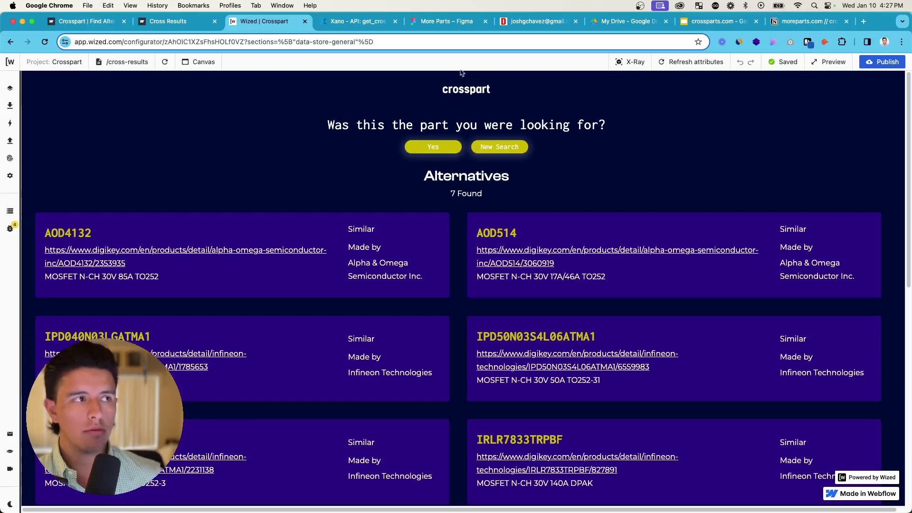
From the live Cross Results page, return home via the logo, then open the other Crosspart tab
left_click(167, 27)
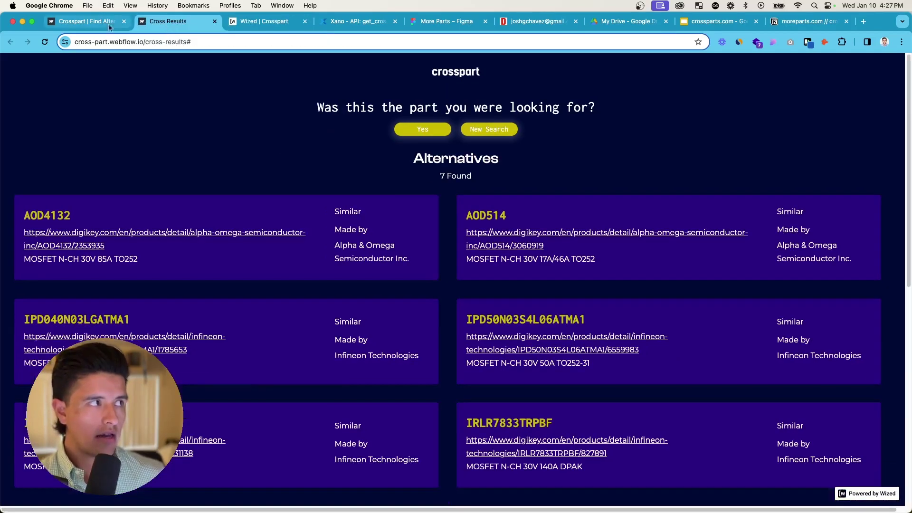
left_click(449, 78)
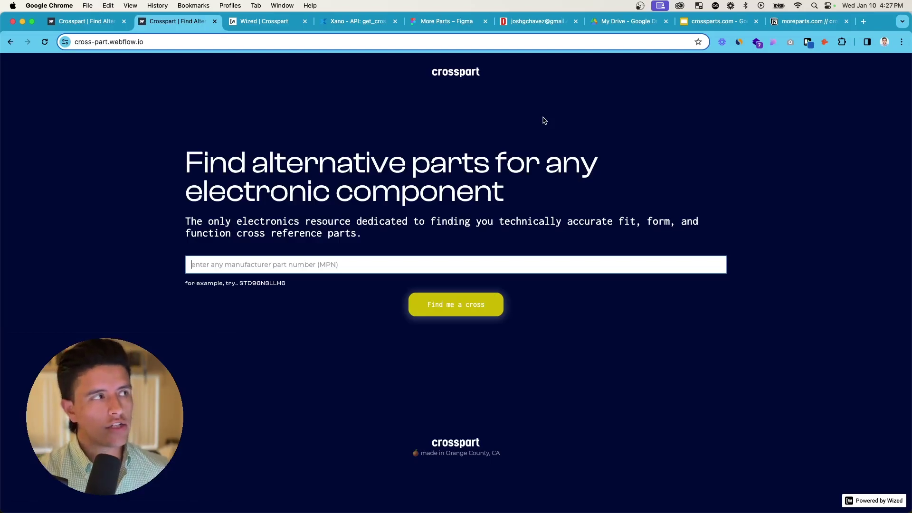
left_click(97, 22)
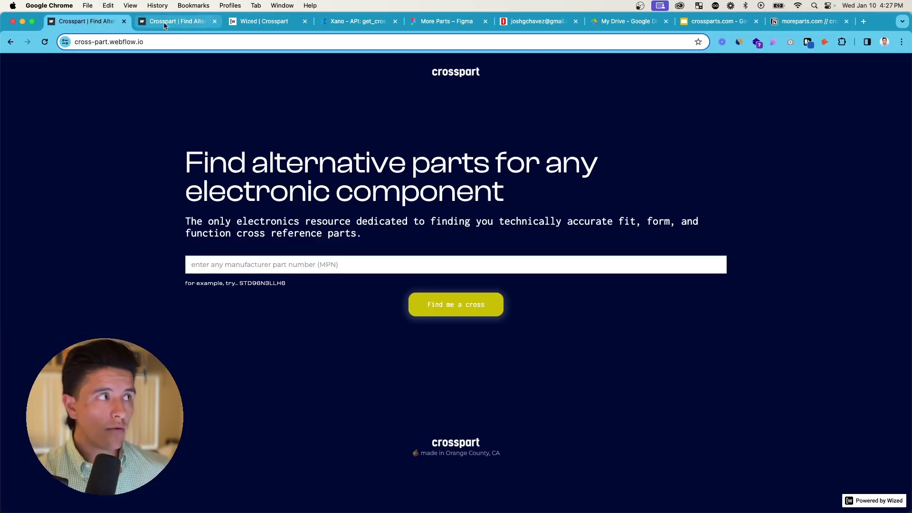
Switch through the Wized and Xano tabs, then back to the Crosspart search page tab
left_click(277, 25)
left_click(338, 23)
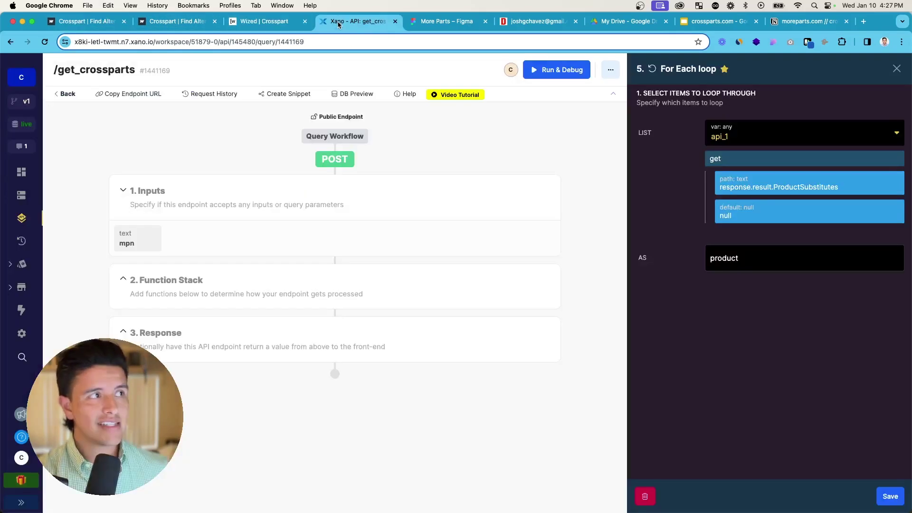
left_click(175, 25)
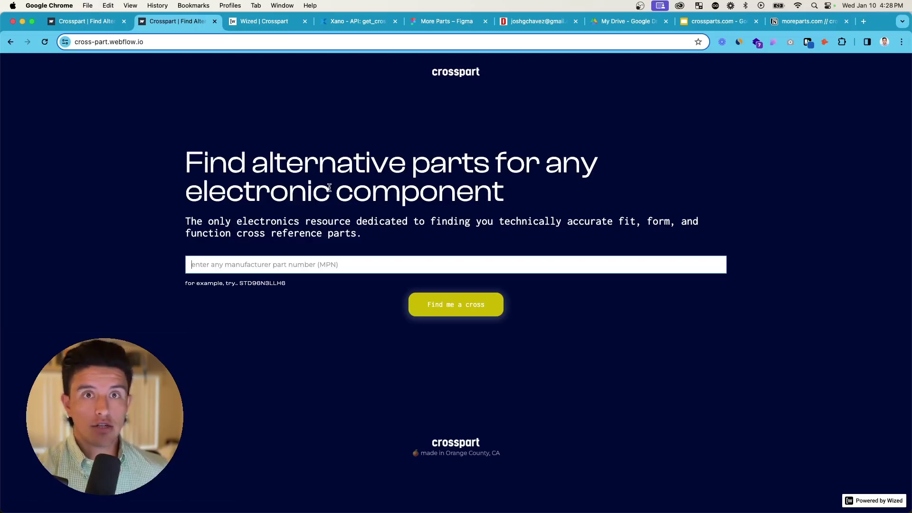
Search alternatives for STD96N3LLH6 using the autofill suggestion, getting 7 results including IPD040N03LGATMA1
left_click(301, 265)
left_click(276, 306)
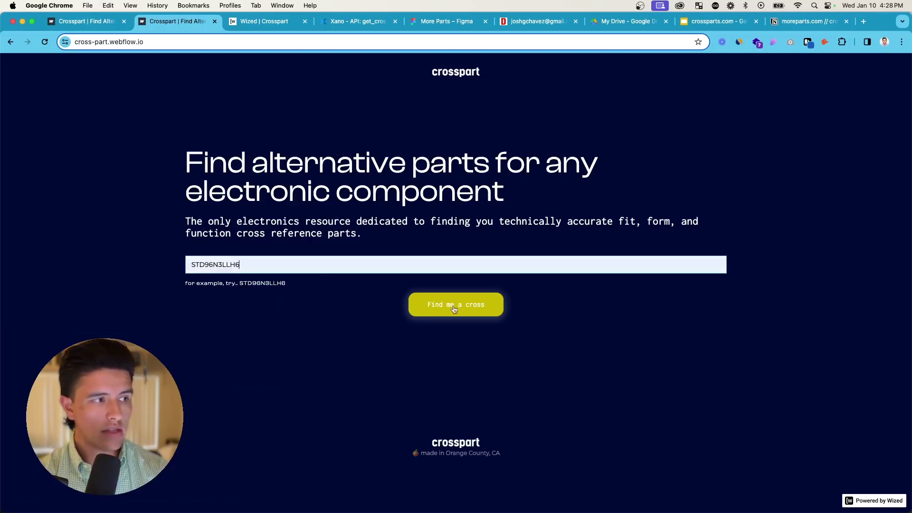
left_click(455, 308)
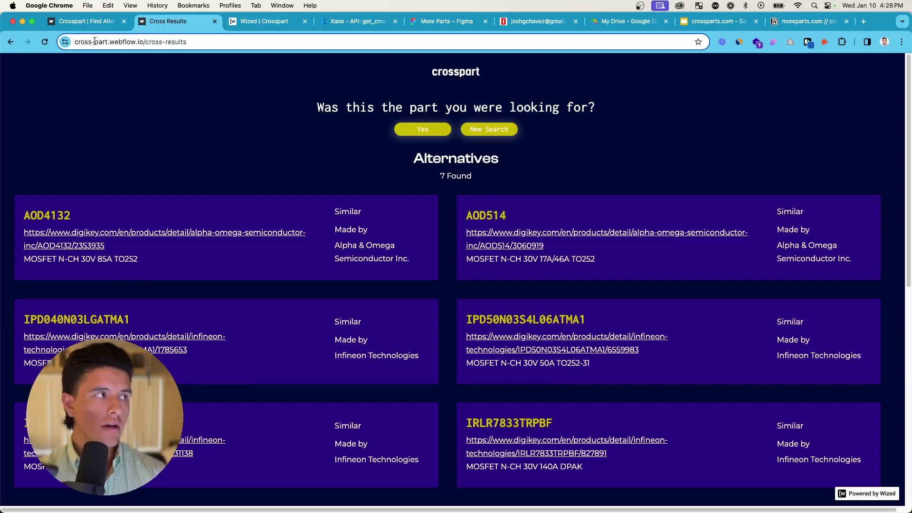
Go back to the first Crosspart tab showing the empty part number search at cross-part.webflow.io
left_click(93, 27)
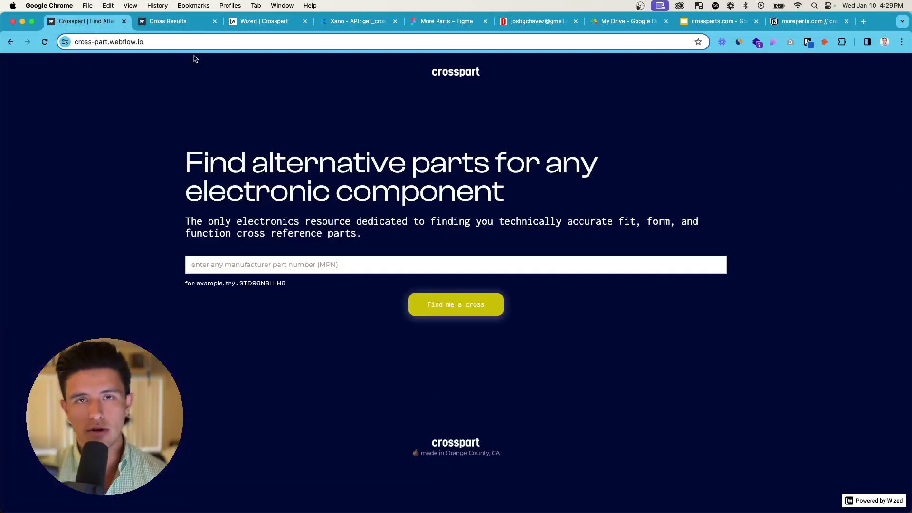